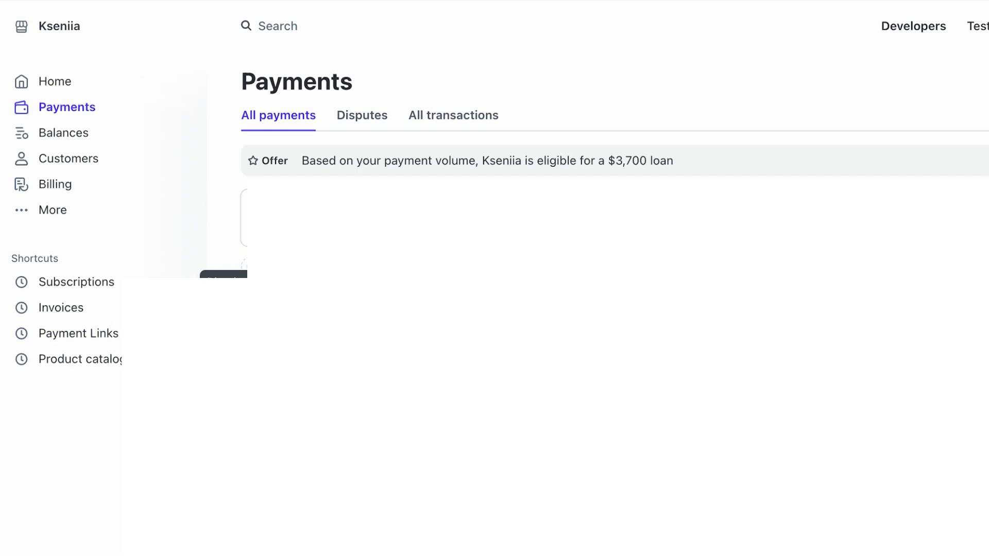
Start a new payment link of the type "Customers choose what to pay".
left_click(906, 68)
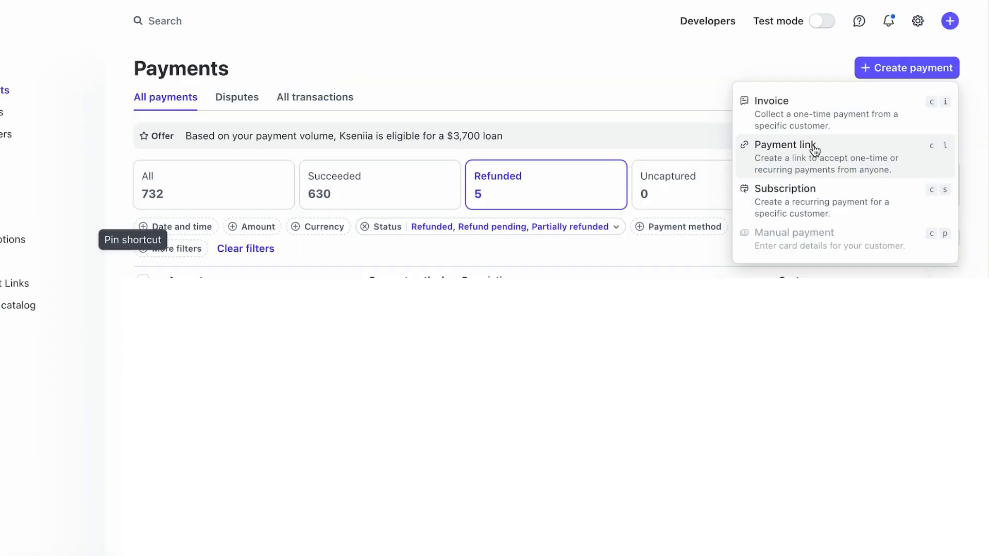
left_click(809, 150)
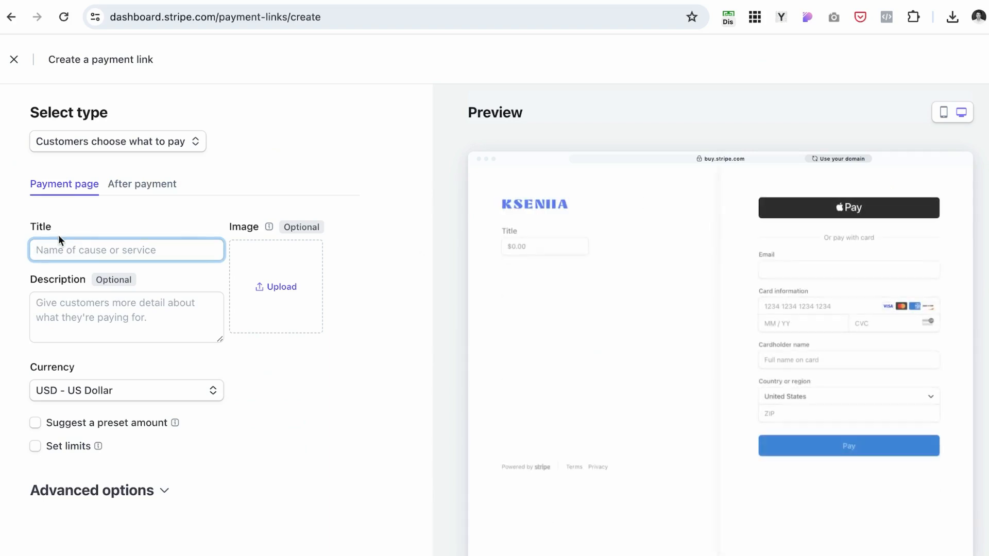
left_click(173, 146)
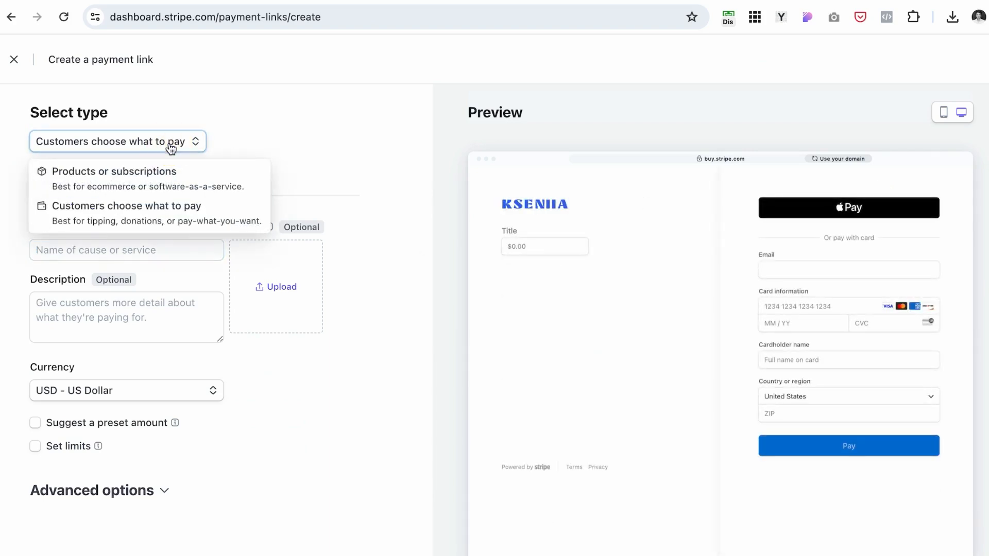
left_click(123, 219)
Title the payment link "Tip Us" and enter "type" as its description.
left_click(57, 250)
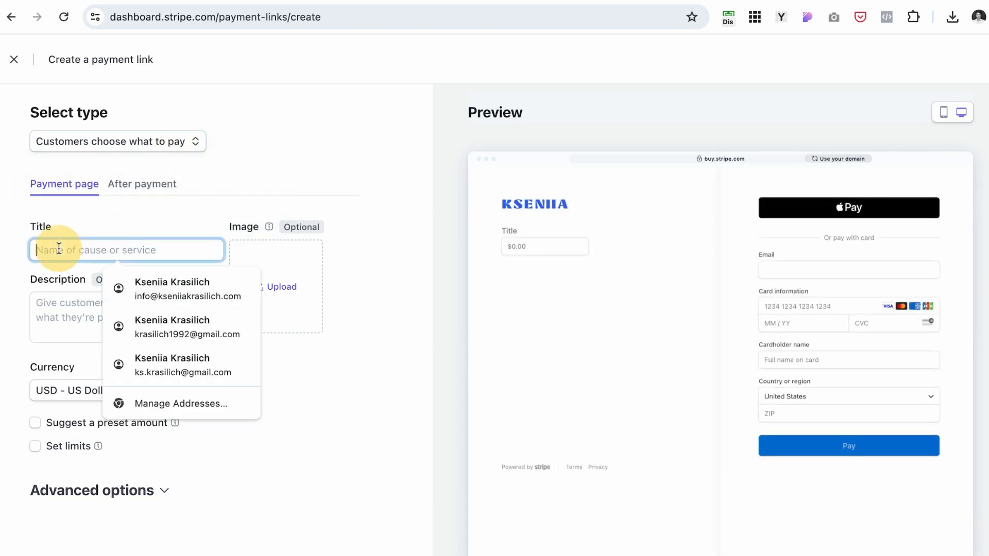
type("Tip Us")
left_click(62, 302)
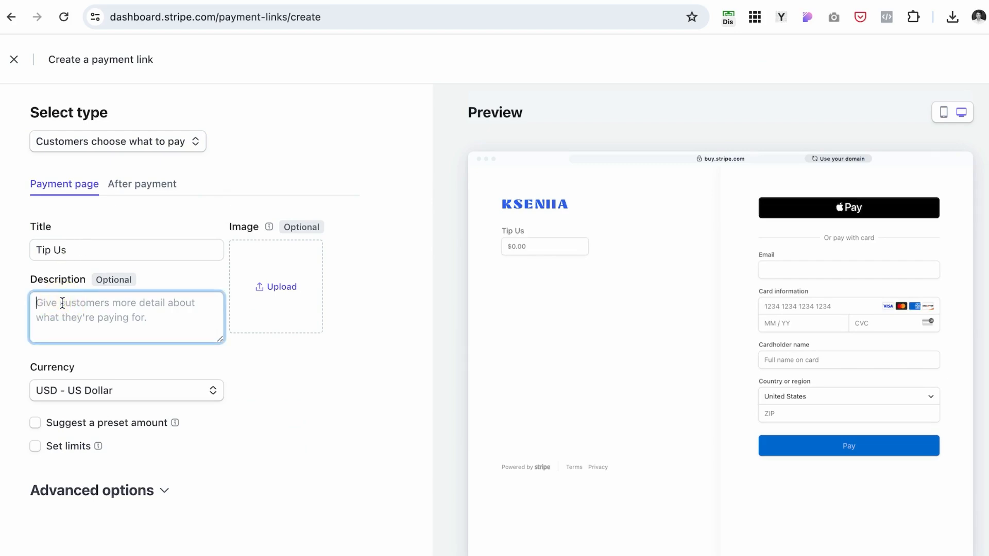
type("type")
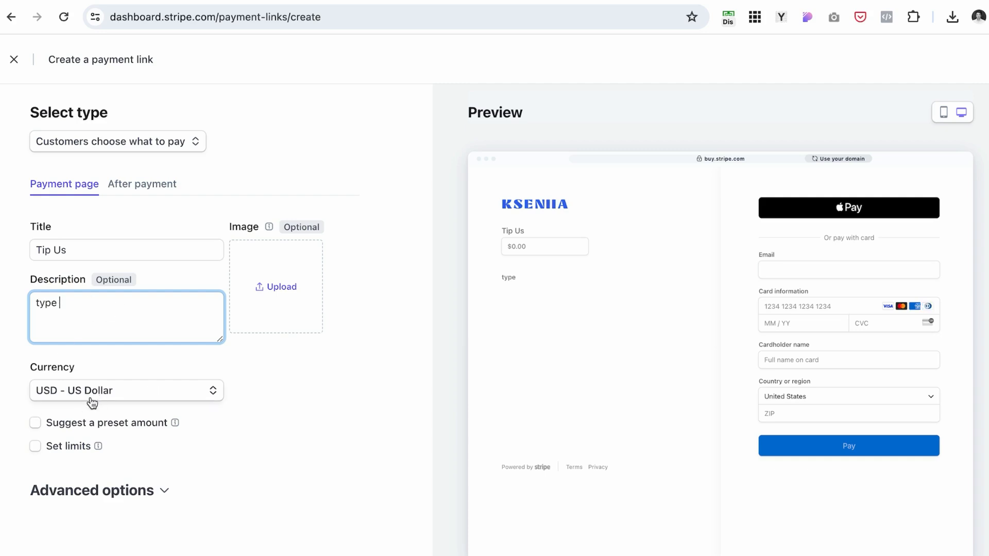
Suggest a preset amount of $5.00 and create the payment link.
left_click(35, 422)
left_click(88, 443)
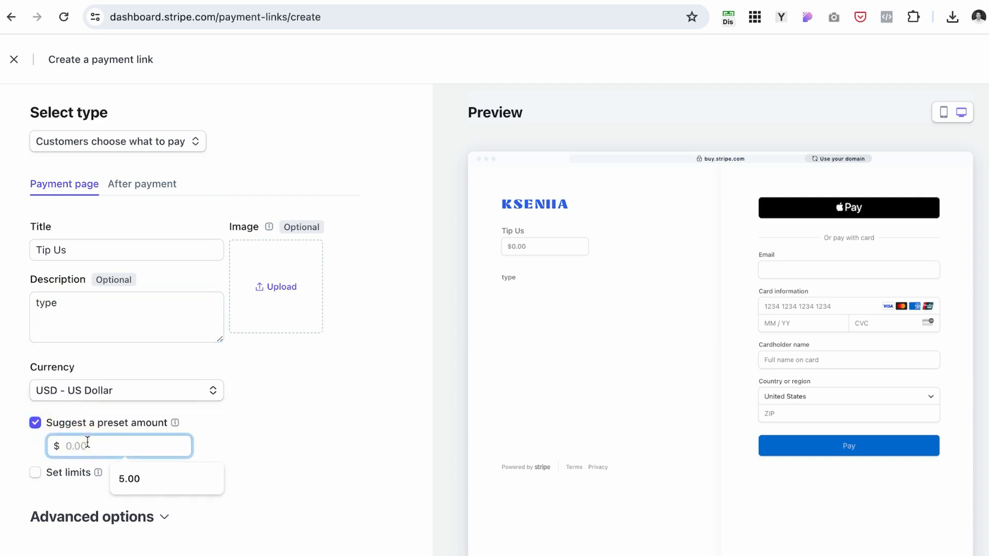
type("5")
left_click(335, 494)
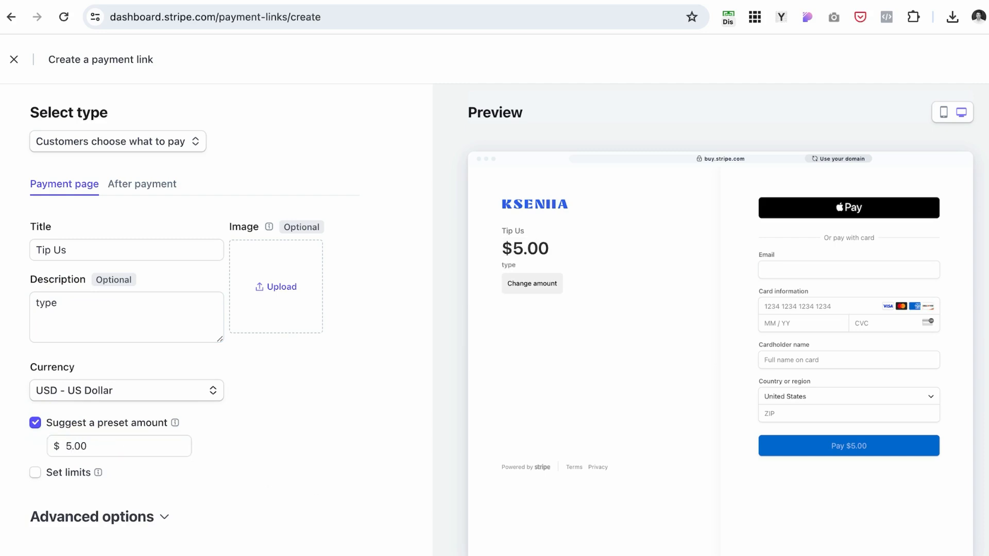
left_click(968, 63)
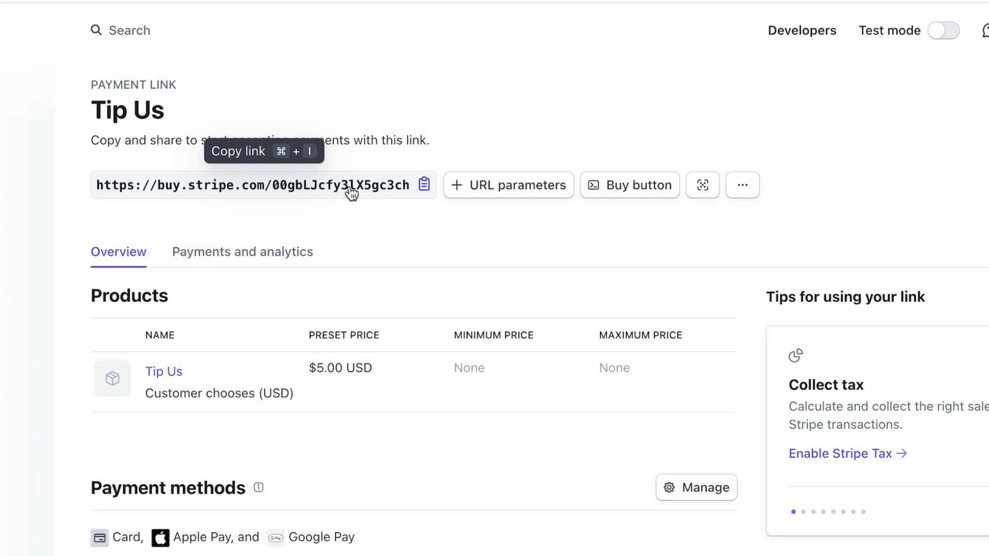
Copy the Tip Us link's URL from the payment links list, and copy the active Donation link's URL from its detail page.
left_click(350, 192)
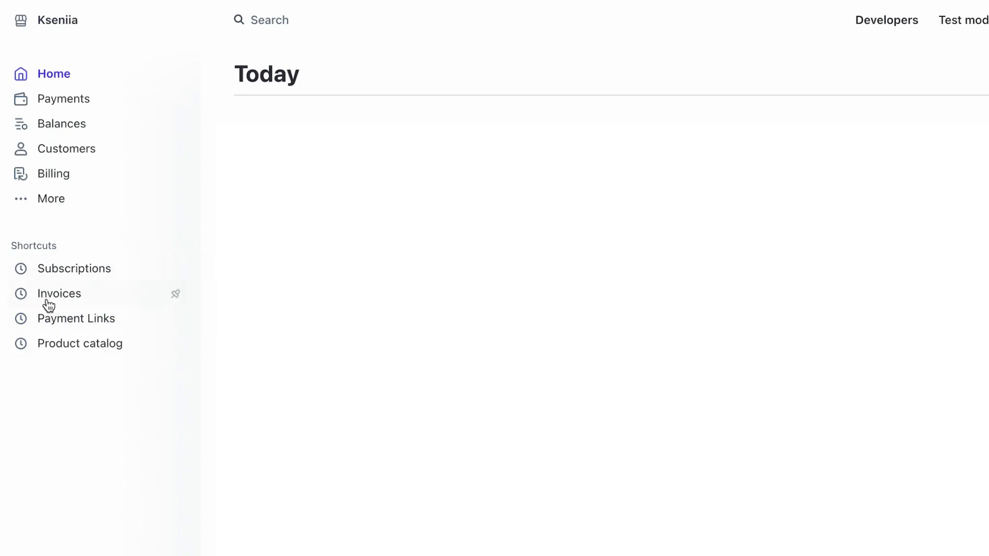
left_click(91, 326)
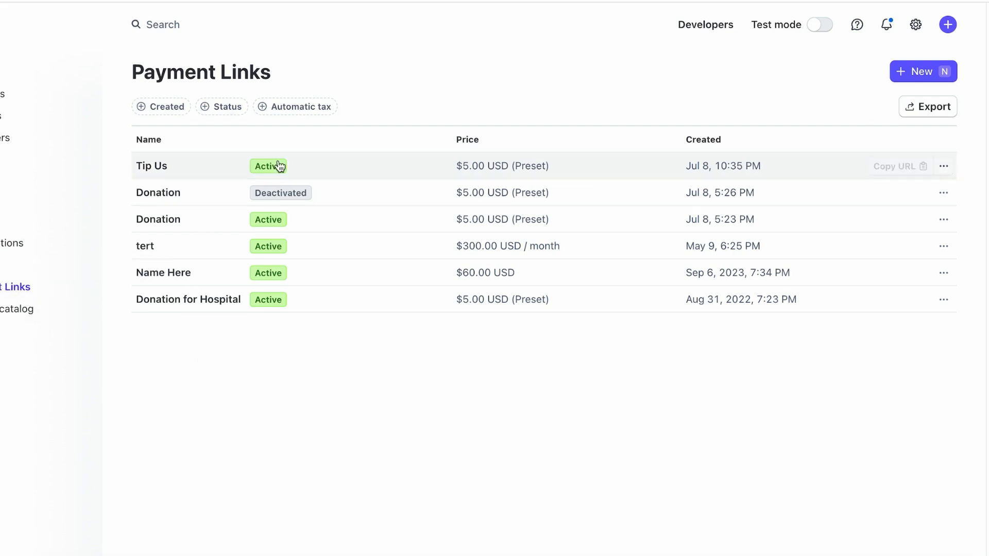
left_click(944, 167)
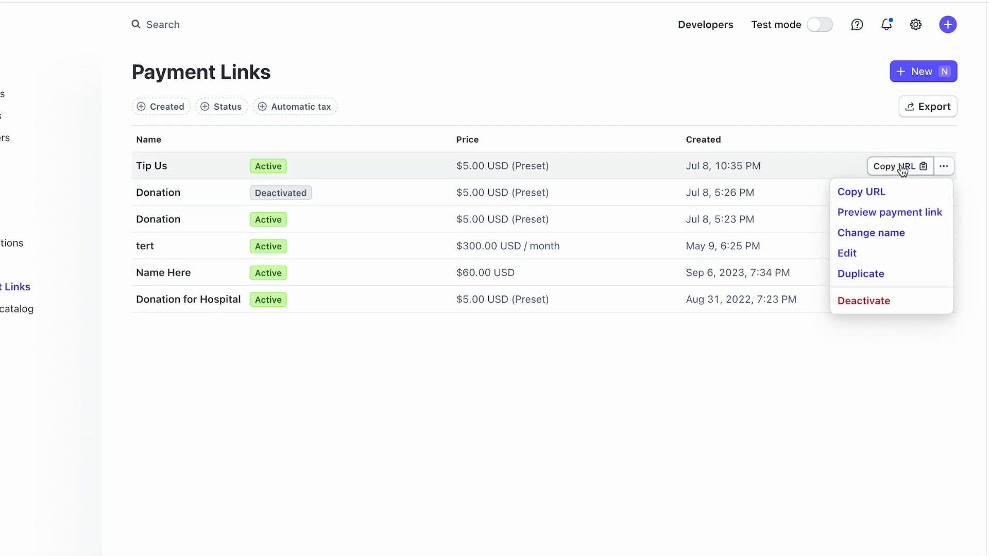
left_click(875, 192)
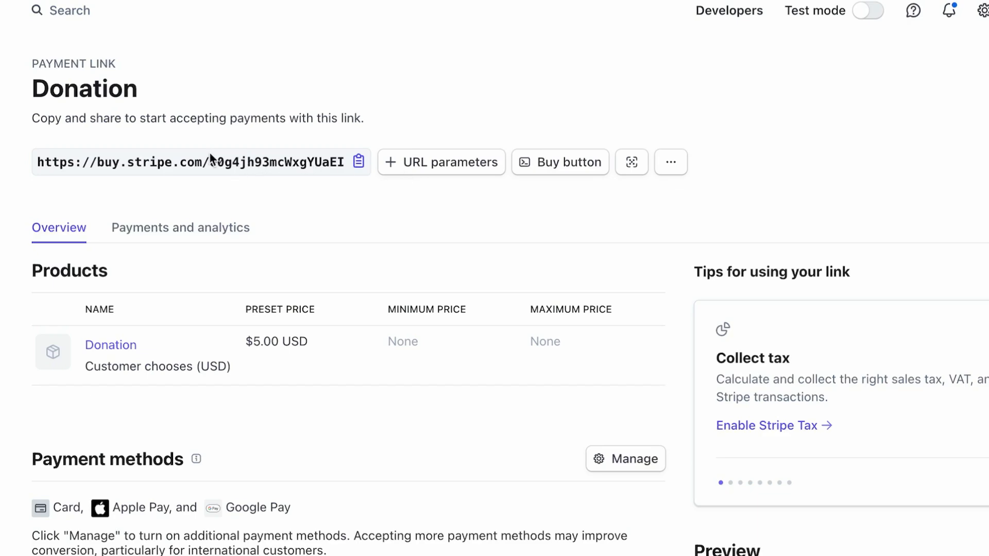
left_click(358, 162)
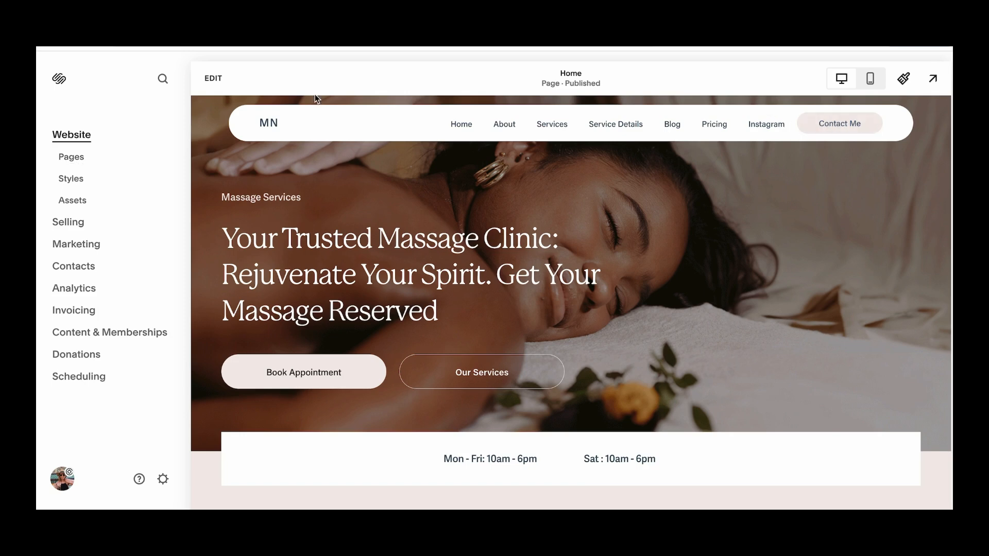
Switch to the Squarespace editor and change the site header's contact button text to "Donate Now".
left_click(214, 78)
left_click(453, 109)
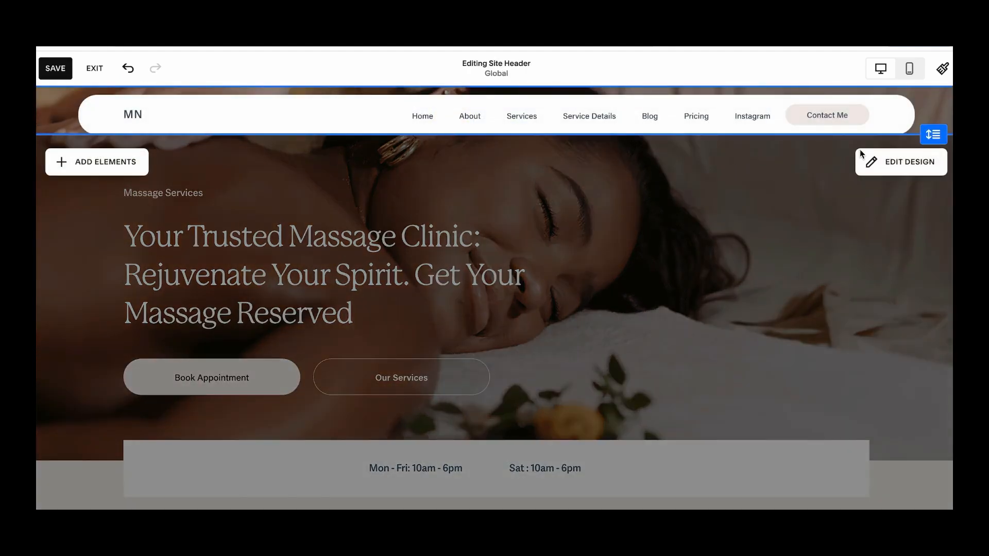
left_click(855, 120)
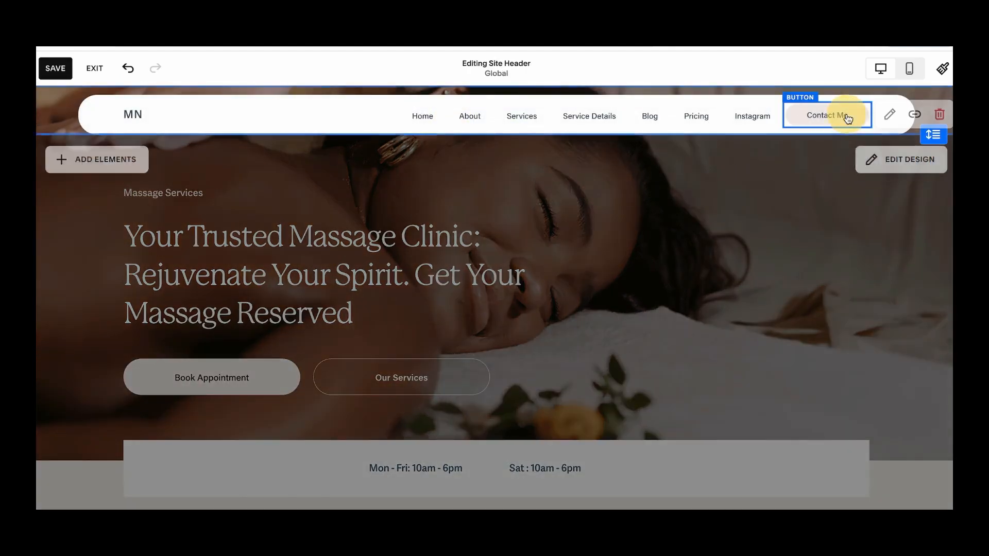
left_click(890, 115)
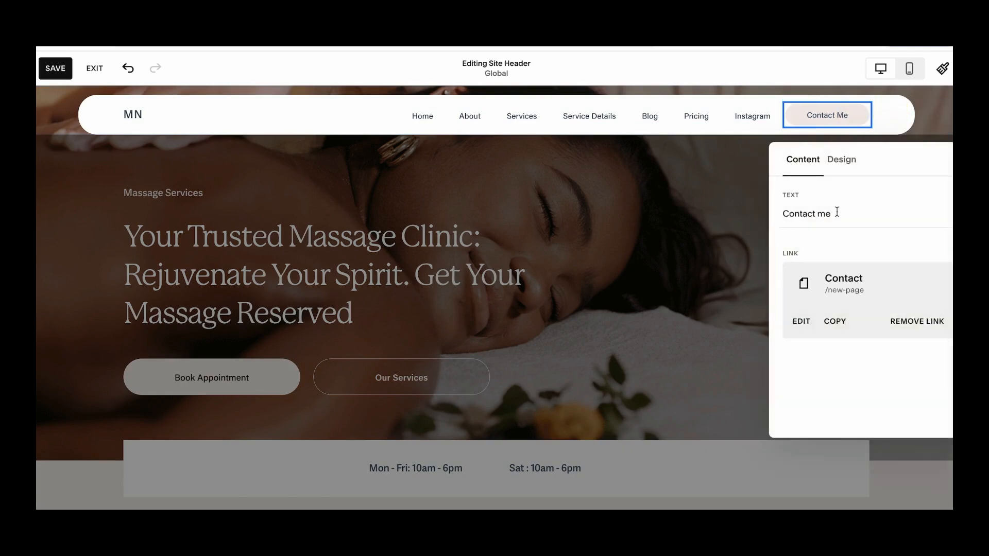
left_click(828, 214)
key("ctrl+a")
type("Donate")
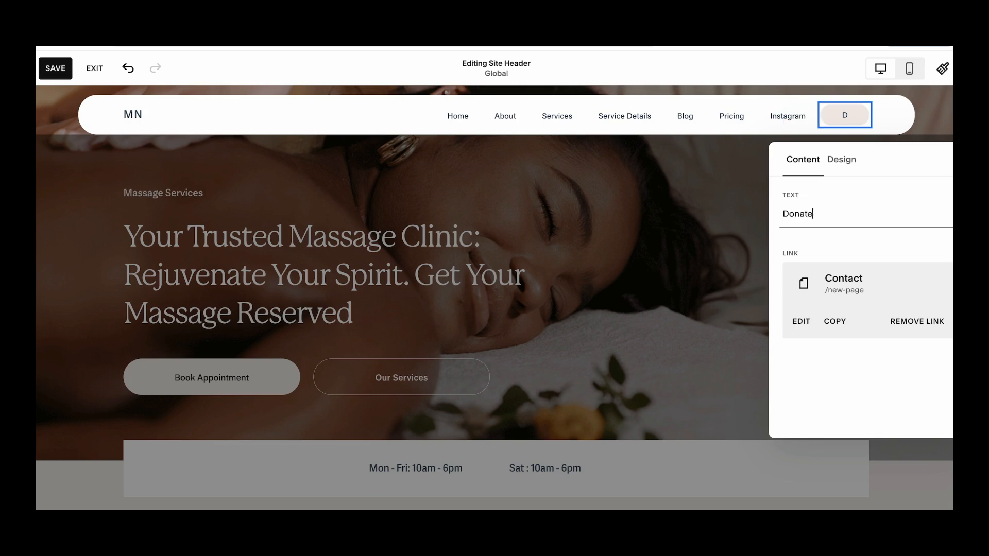
type(" Now")
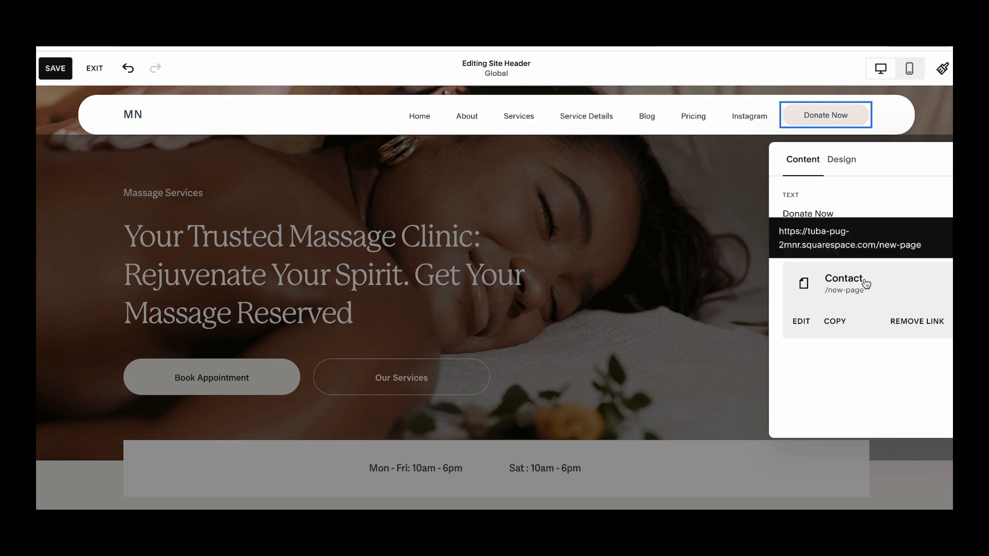
Replace the header button's Contact page link with the copied Stripe payment link and save the header.
left_click(930, 323)
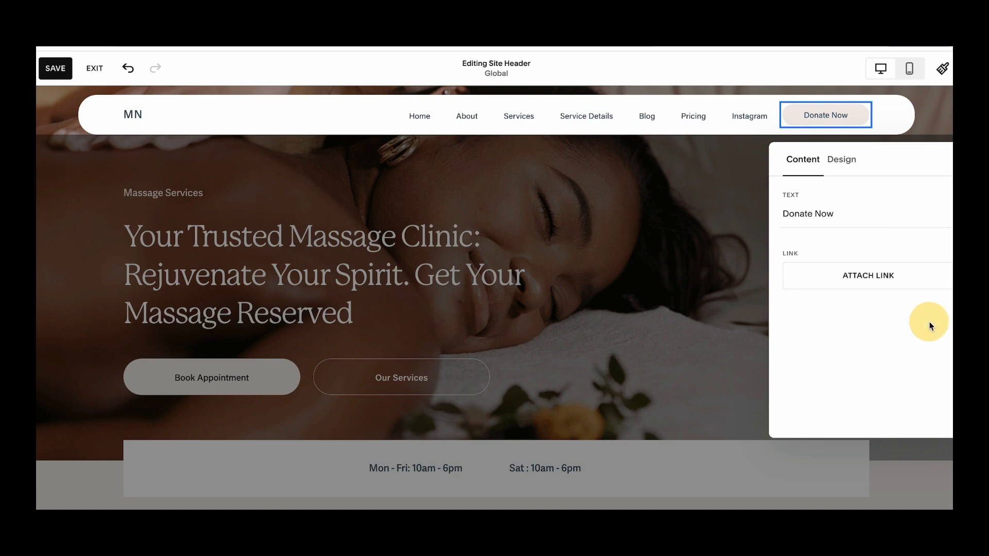
left_click(875, 279)
left_click(600, 276)
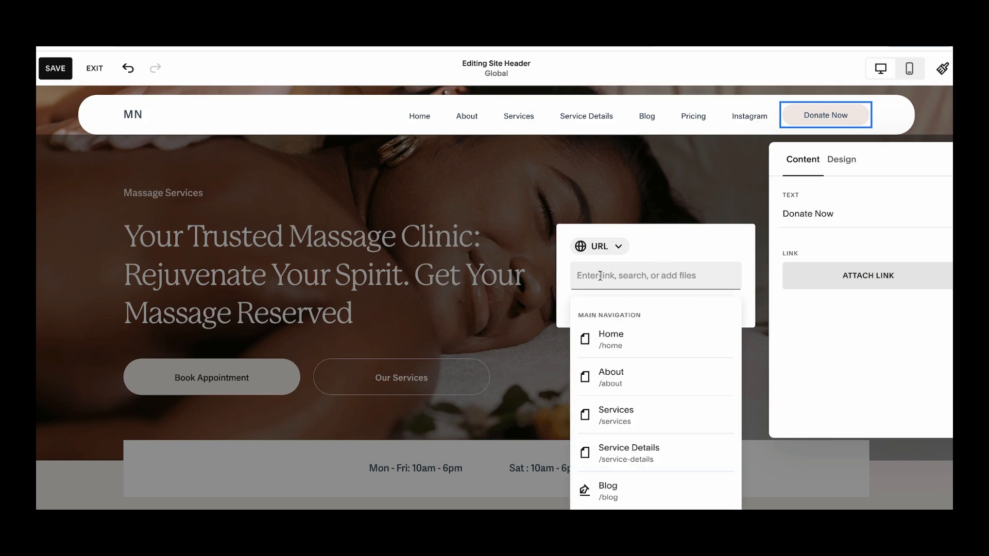
key("ctrl+v")
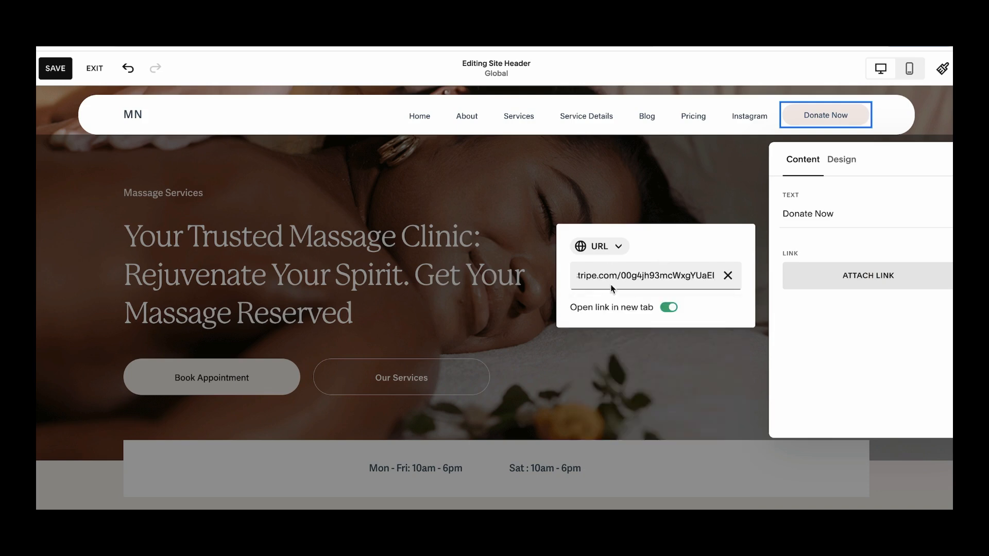
left_click(520, 214)
left_click(64, 67)
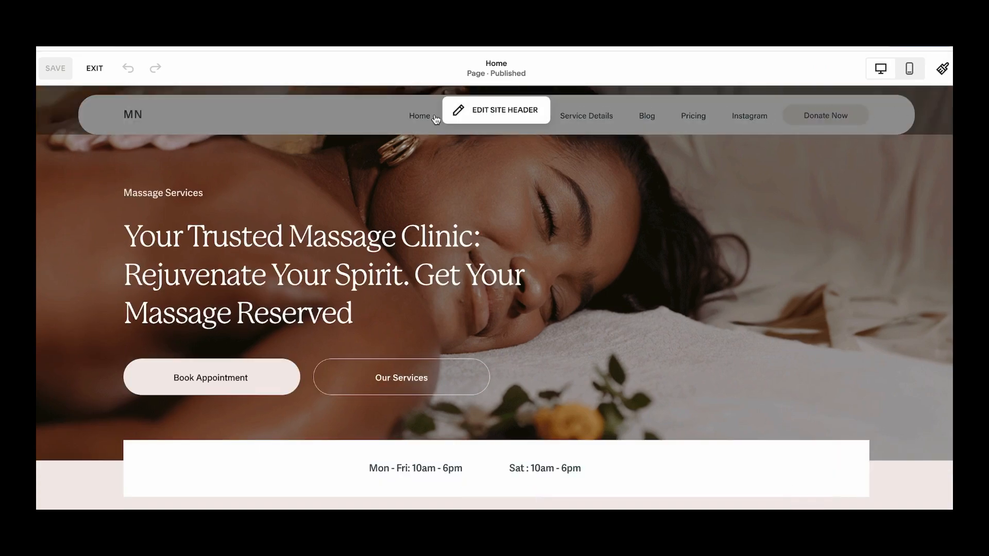
Turn the site header's Button element off and back on, and test the Donate Now button in the site preview.
left_click(461, 112)
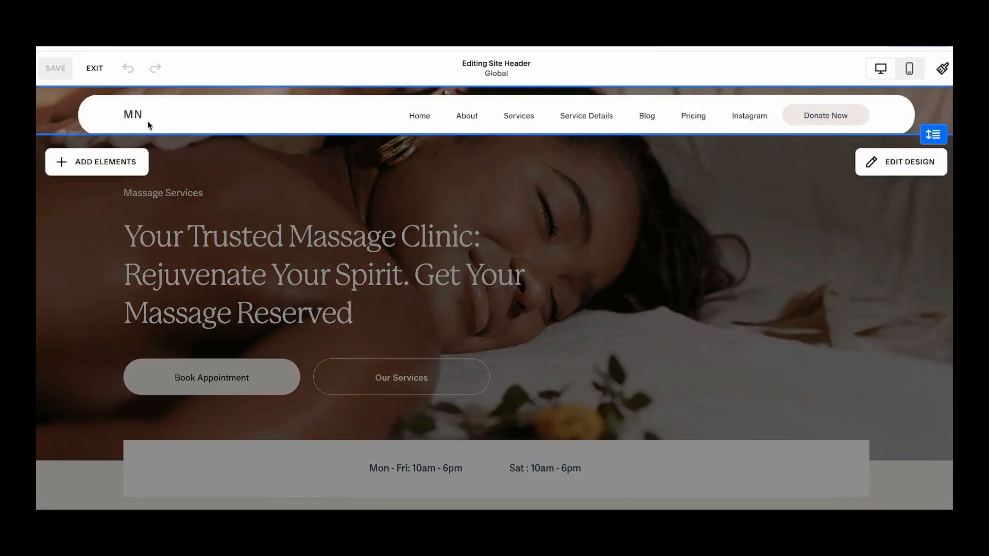
left_click(69, 164)
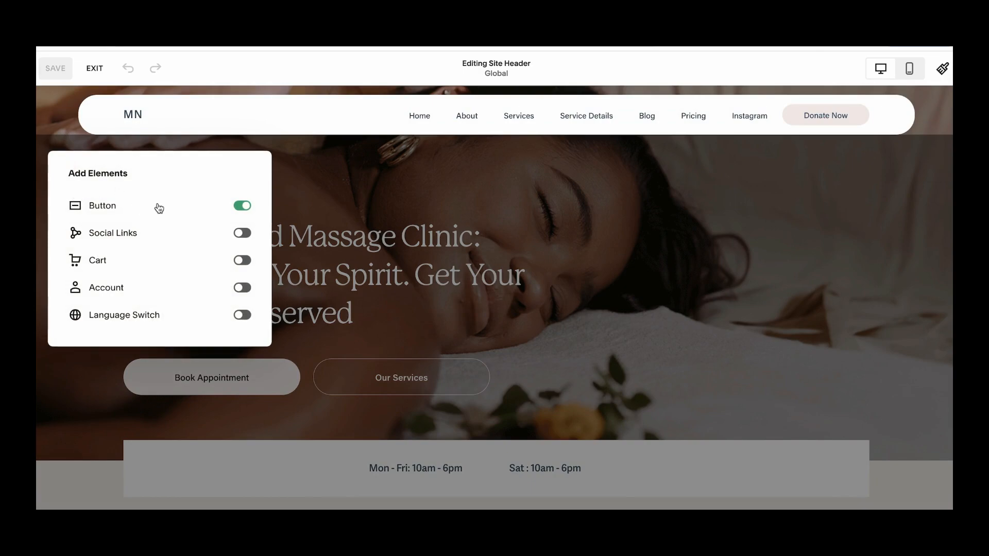
left_click(241, 207)
left_click(247, 207)
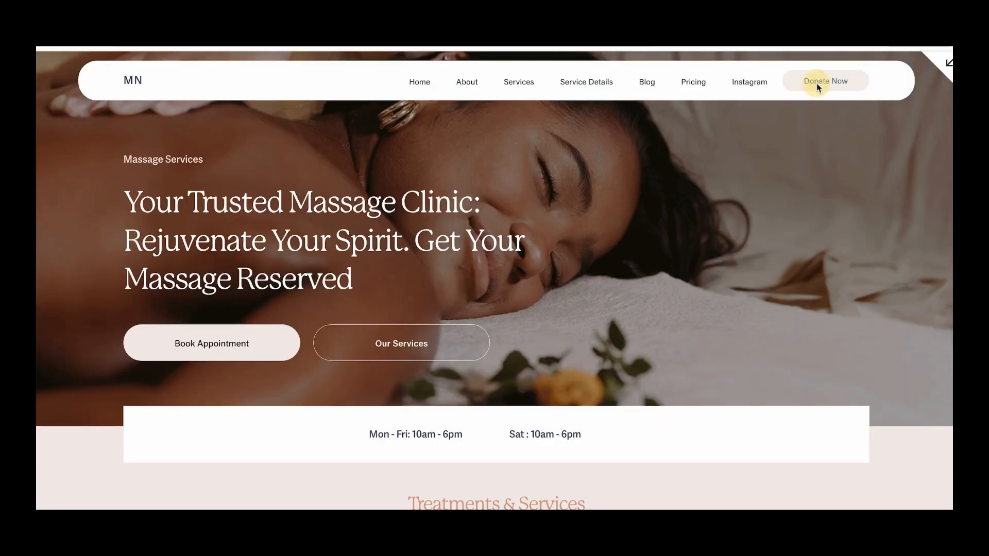
left_click(818, 83)
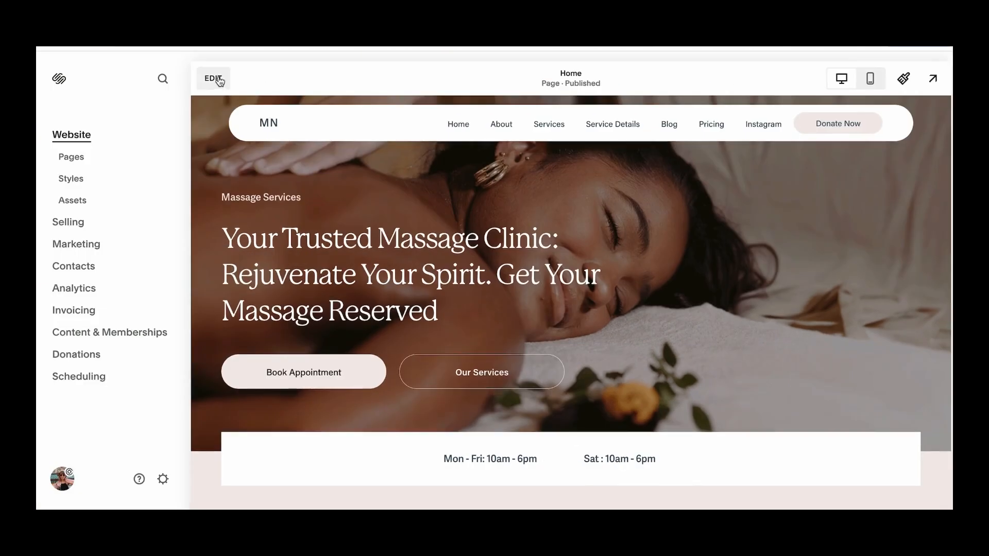
Edit the Home page and change the Book Appointment button's text to "Donate Now".
left_click(242, 77)
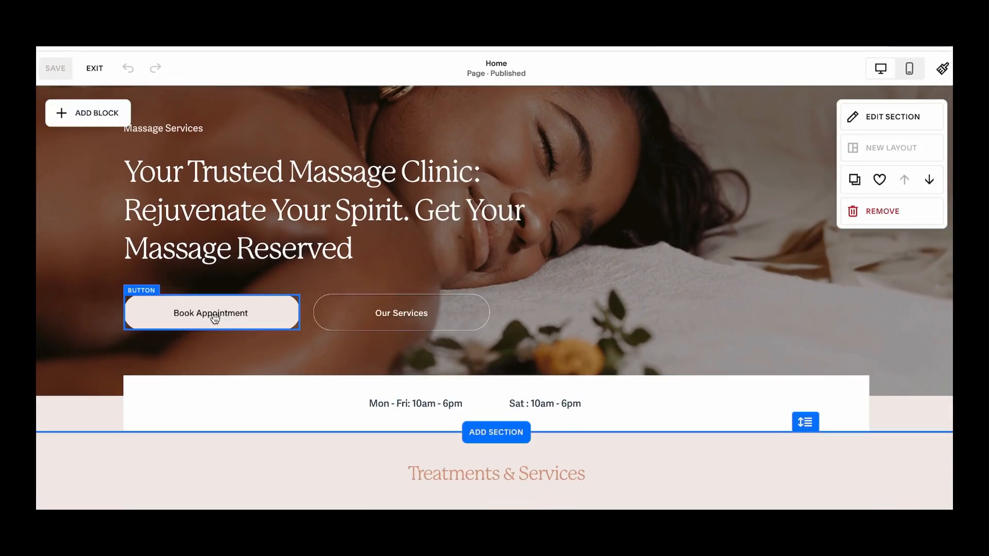
left_click(213, 317)
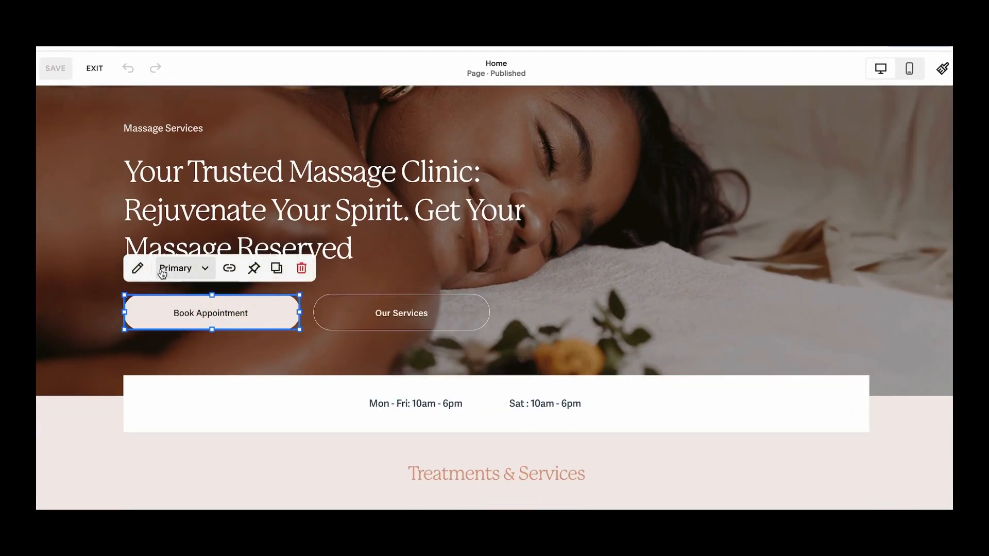
left_click(137, 268)
double_click(374, 305)
triple_click(374, 306)
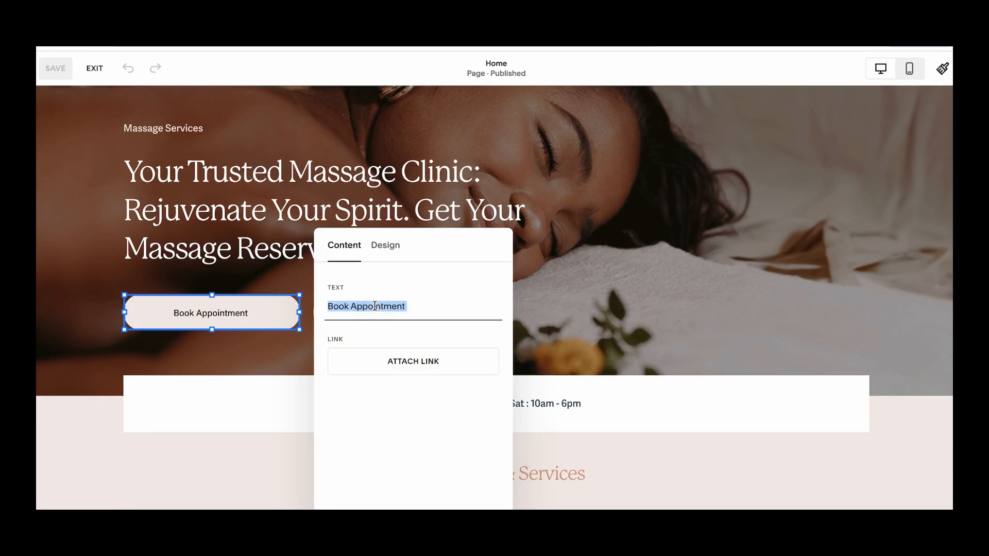
type("Donate Now")
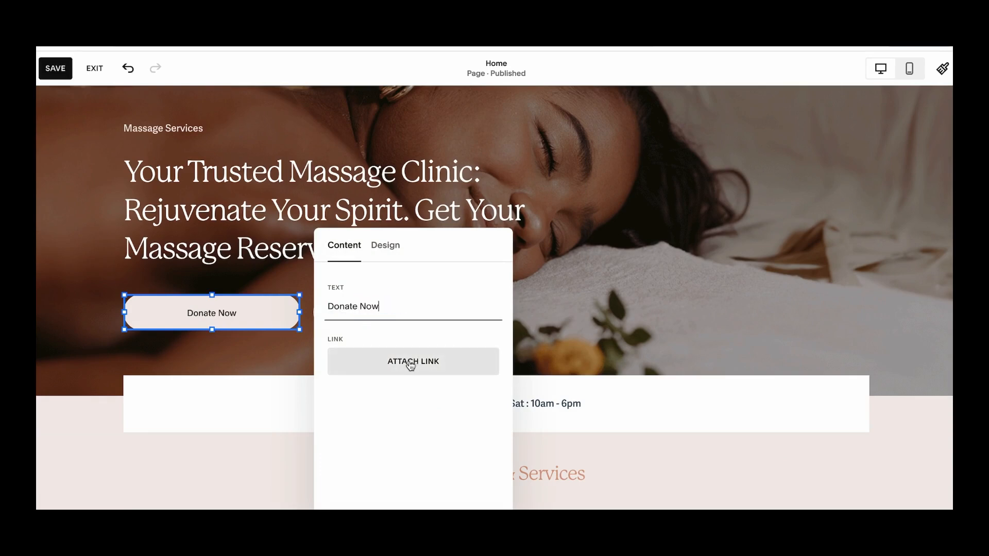
Attach the copied Stripe payment link to the hero section's Donate Now button and save the page.
left_click(436, 364)
left_click(165, 360)
key("ctrl+v")
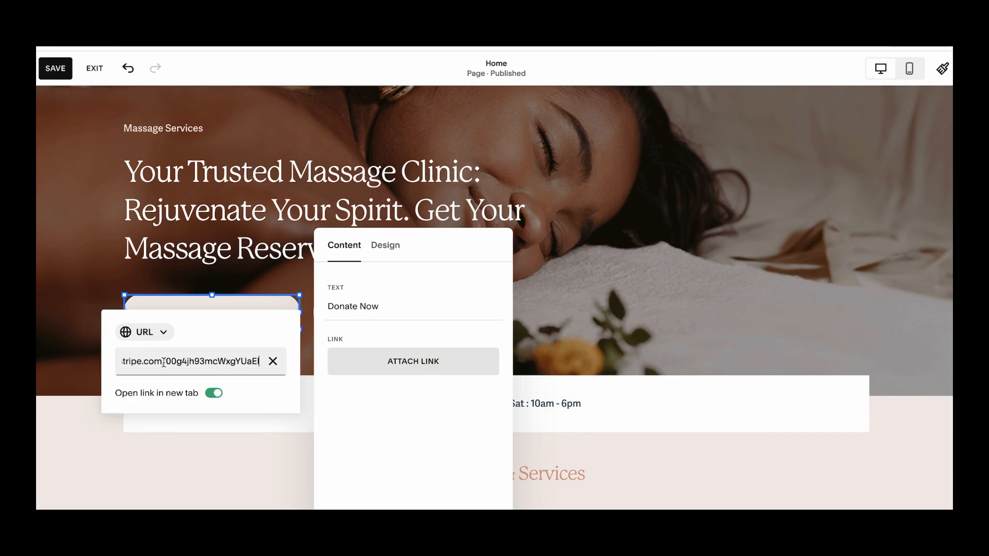
key("Return")
left_click(55, 68)
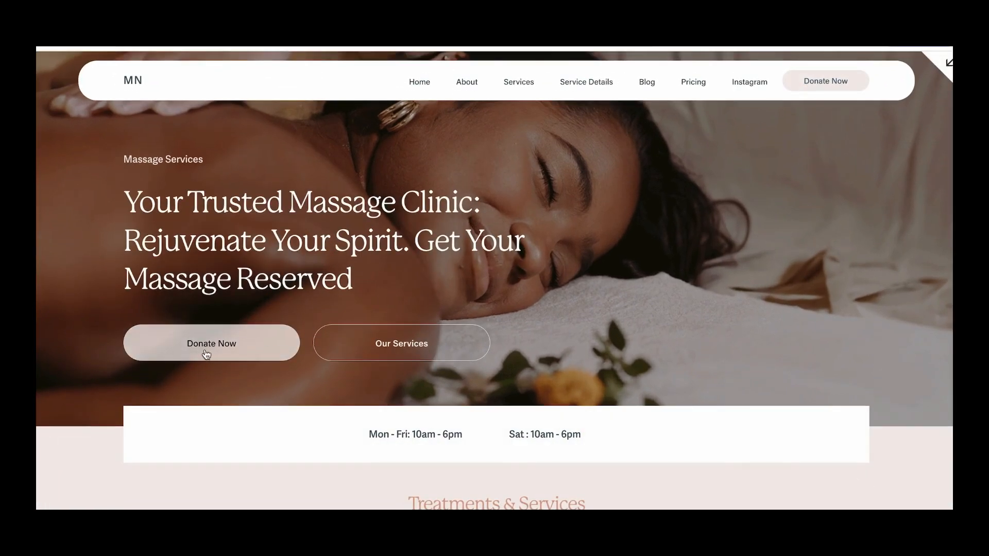
Test the hero section's Donate Now button in the full-screen site preview and leave the preview.
left_click(232, 348)
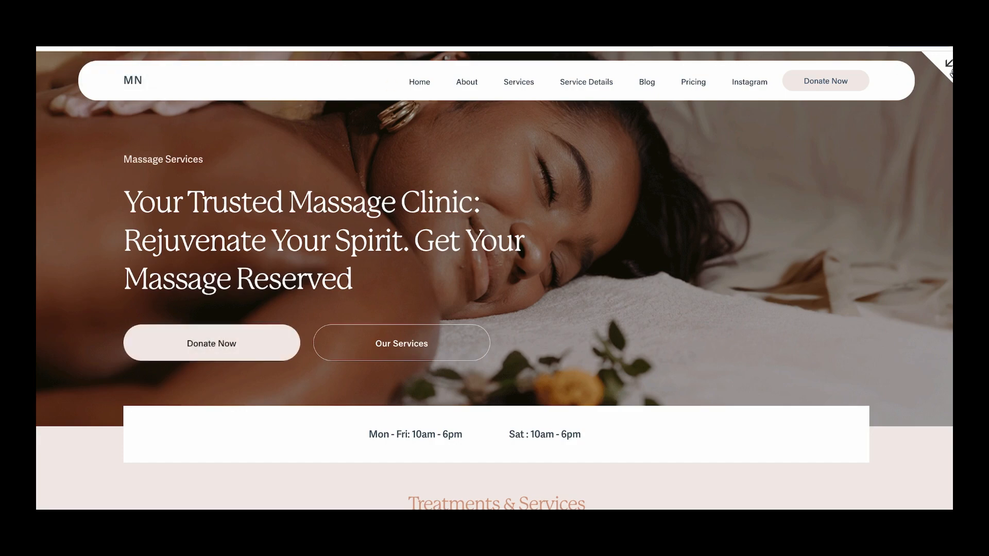
left_click(948, 65)
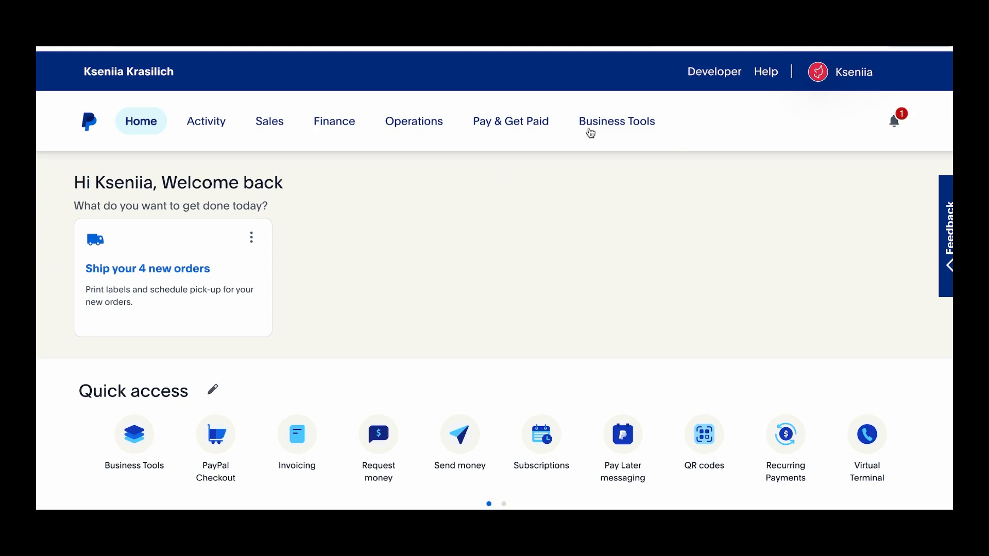
Switch to PayPal, open the No-Code Checkout builder, and set the pricing to "Customer sets the price".
left_click(513, 125)
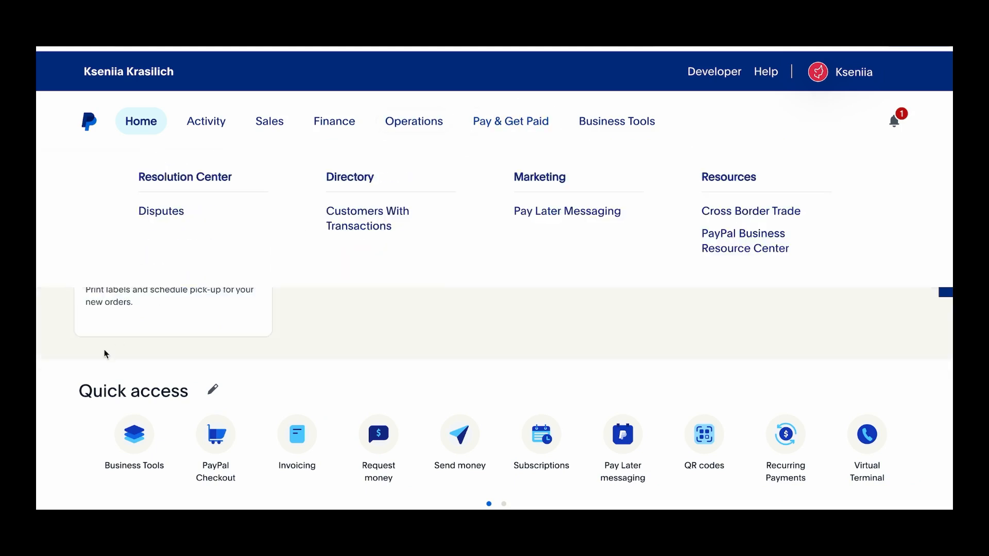
mouse_move(510, 121)
left_click(199, 301)
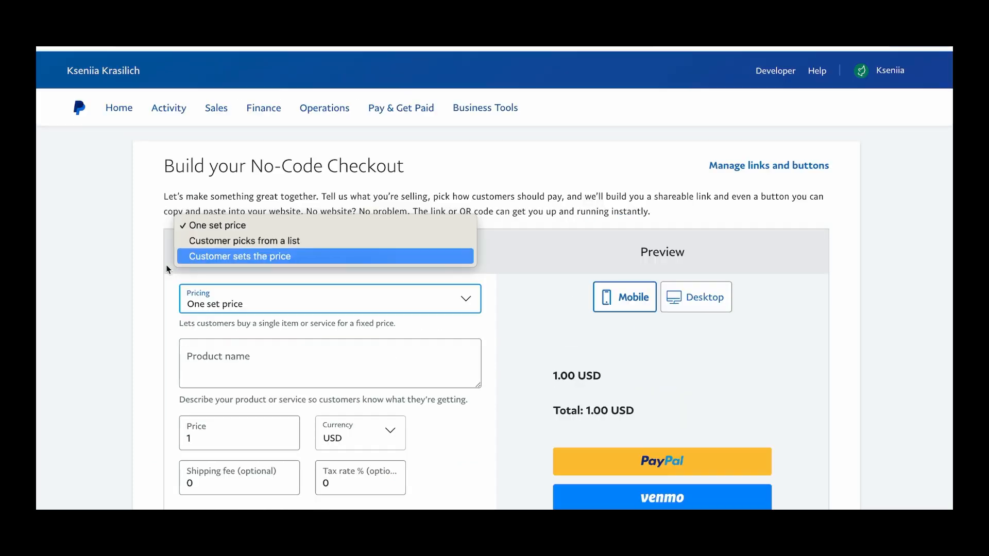
left_click(151, 271)
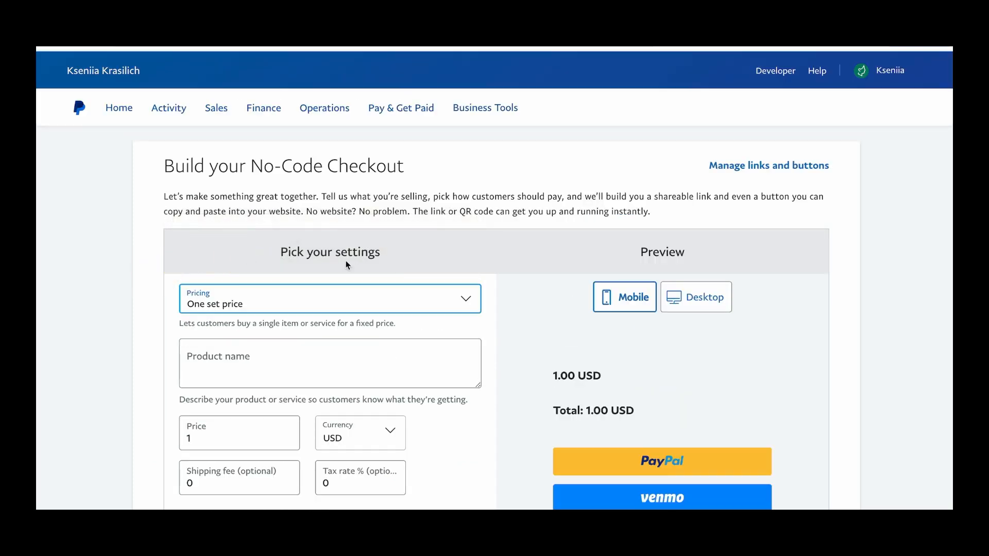
left_click(281, 299)
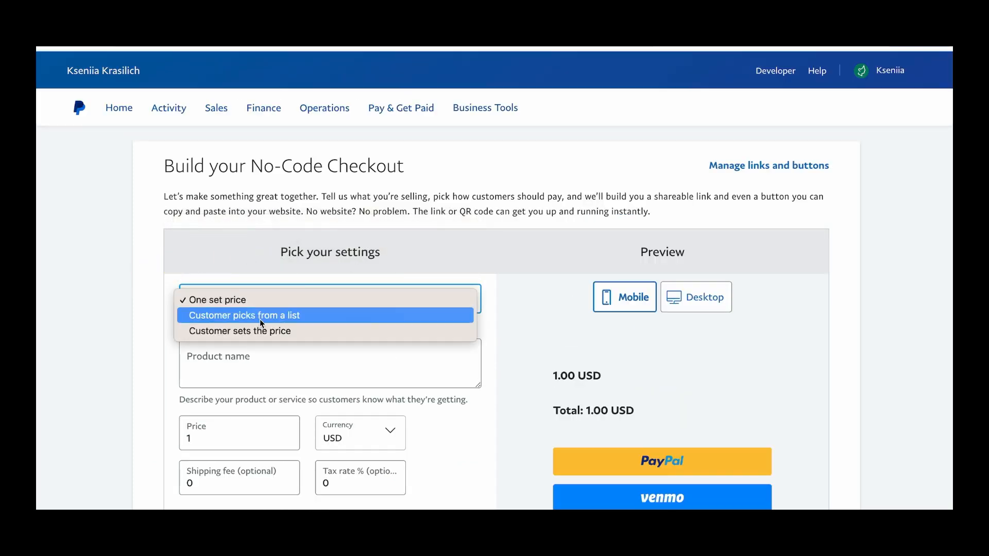
left_click(273, 319)
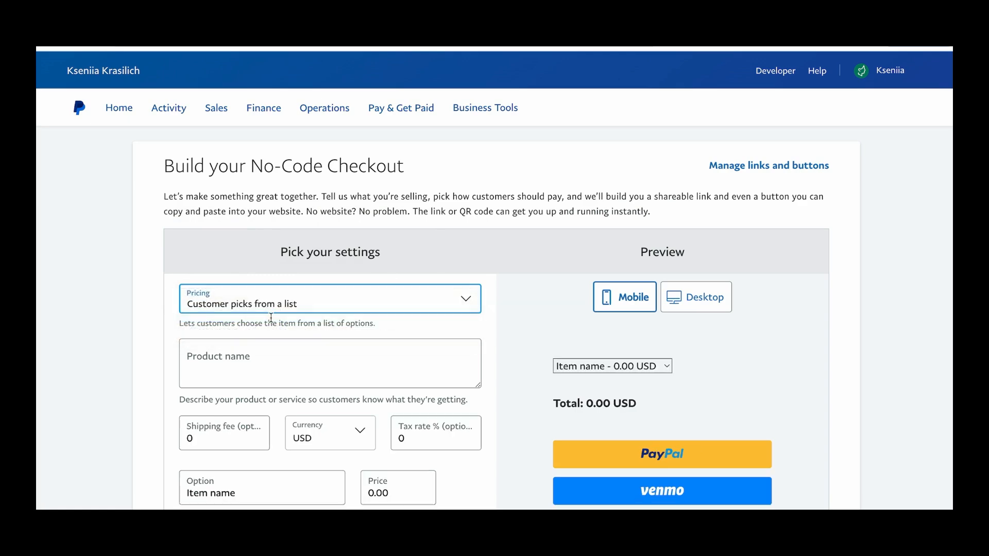
left_click(470, 302)
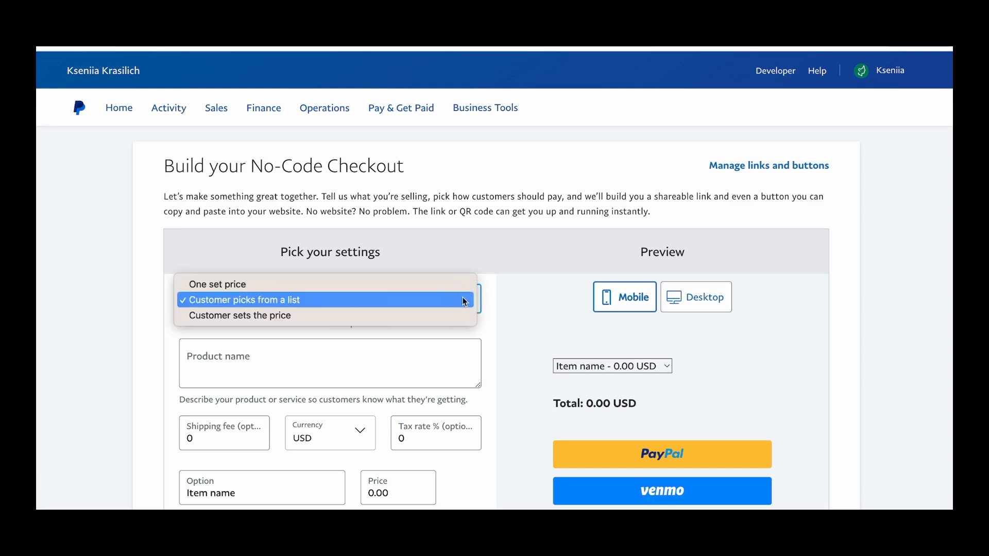
left_click(291, 322)
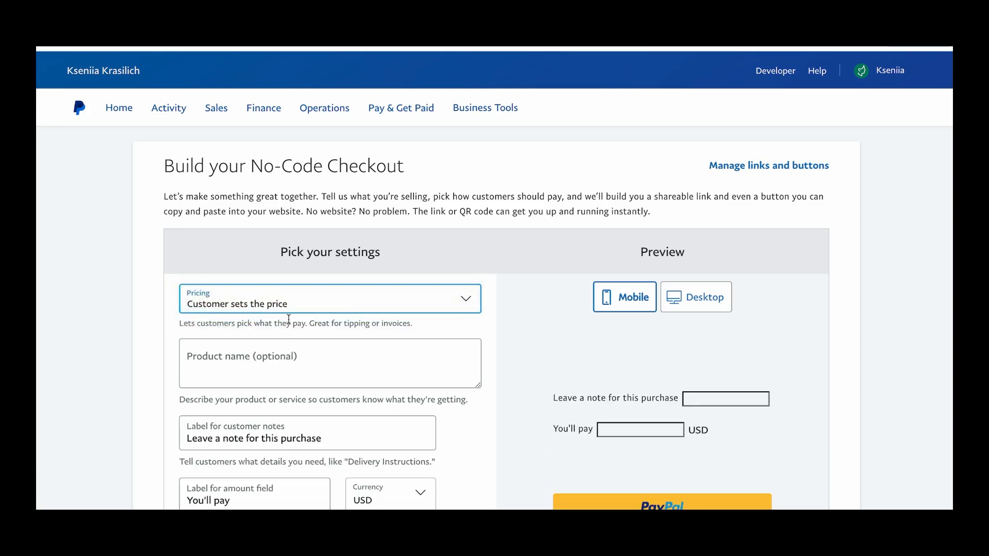
Name the product "Donate Now" and keep USD as the payment currency.
left_click(196, 362)
type("Donate Now")
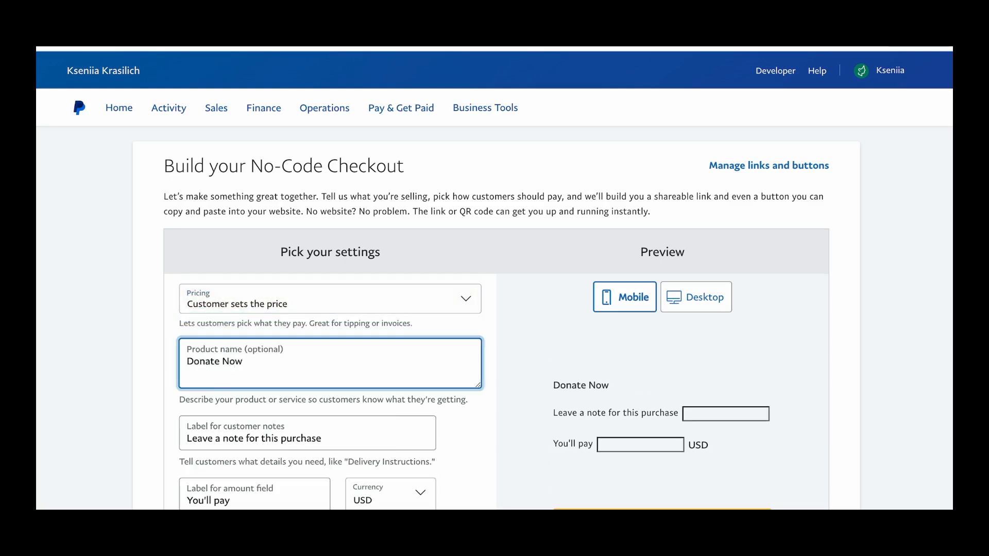
scroll(270, 435, "down", 3)
left_click(393, 343)
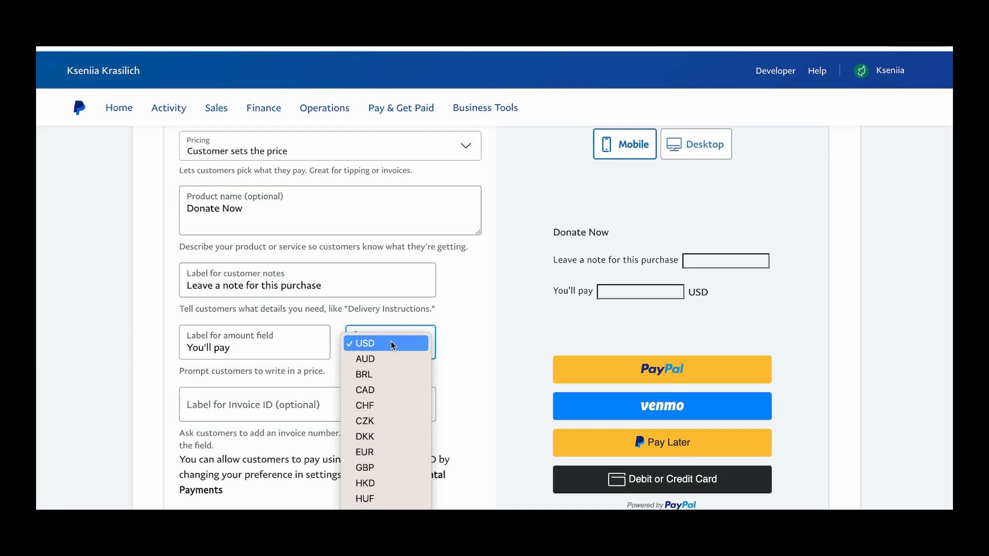
left_click(229, 403)
Expand the checkout's look and feel settings, choose the Vertical button layout, and look over the button text choices.
scroll(163, 437, "down", 4)
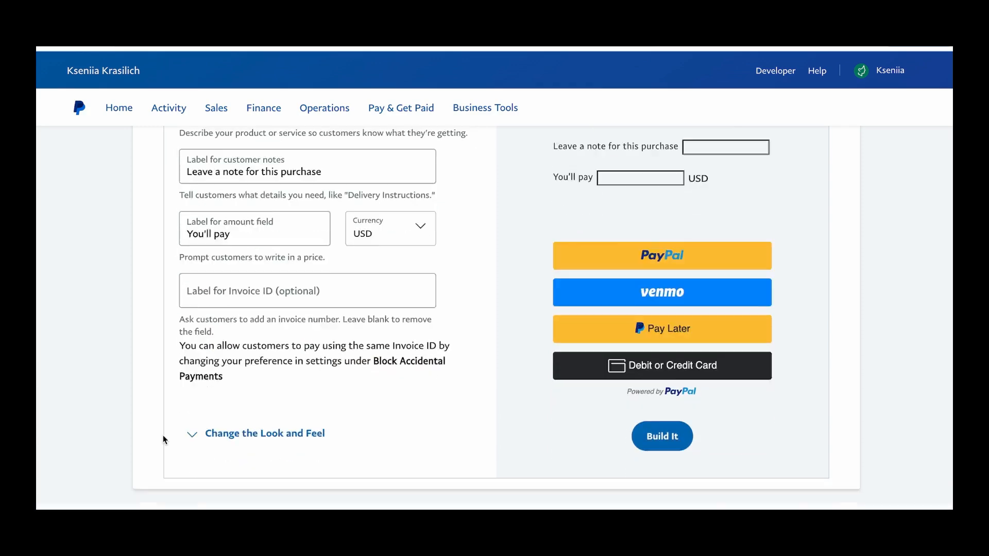
scroll(164, 438, "up", 1)
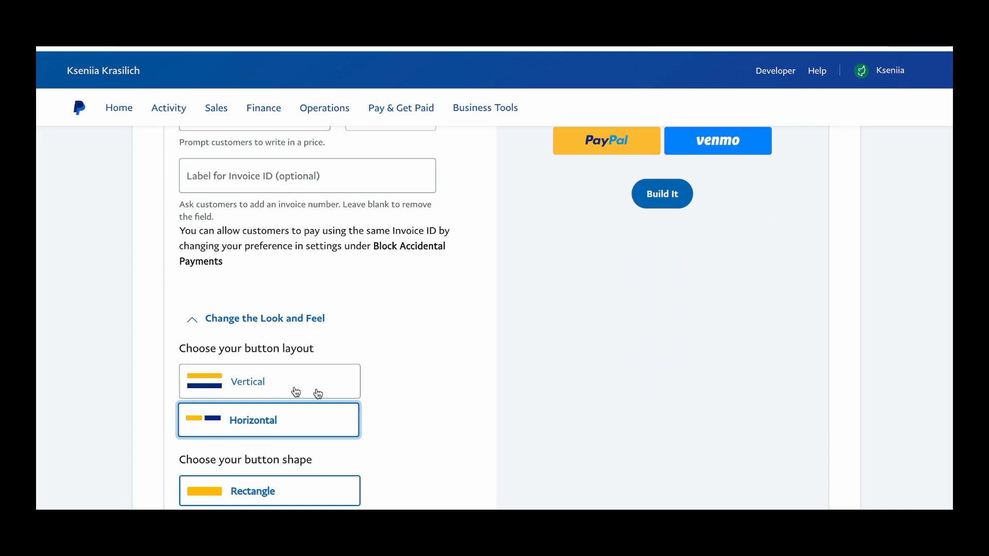
left_click(276, 387)
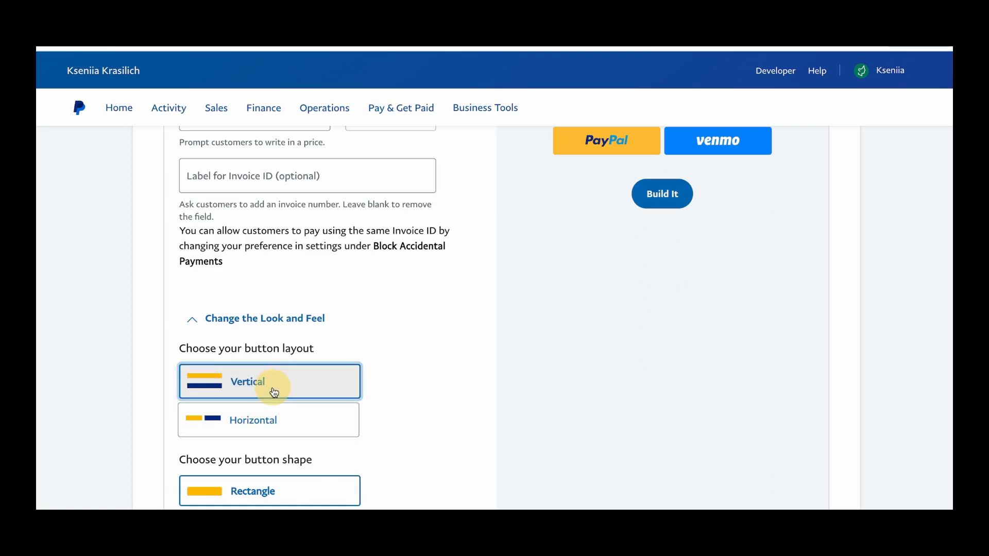
scroll(489, 401, "up", 1)
scroll(488, 401, "up", 6)
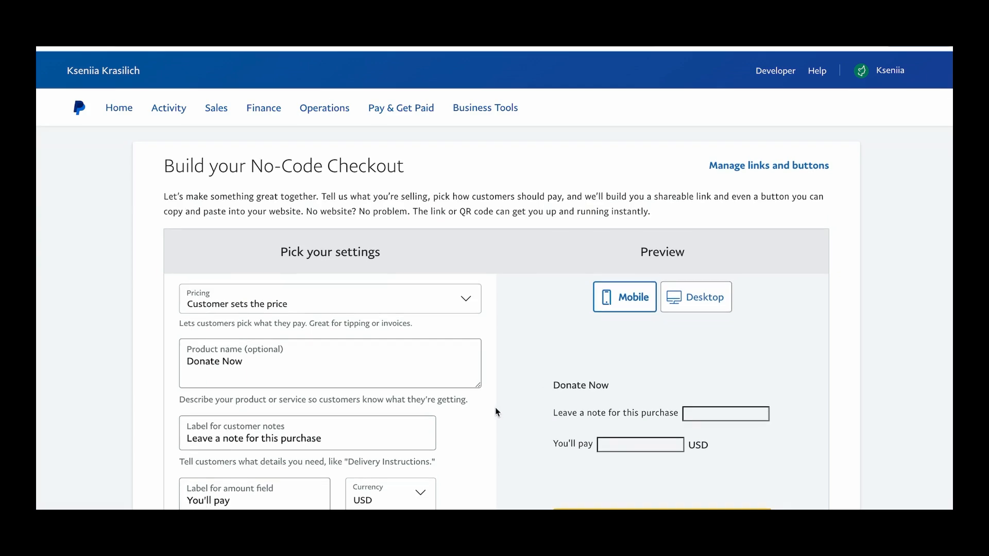
scroll(494, 410, "down", 15)
left_click(216, 322)
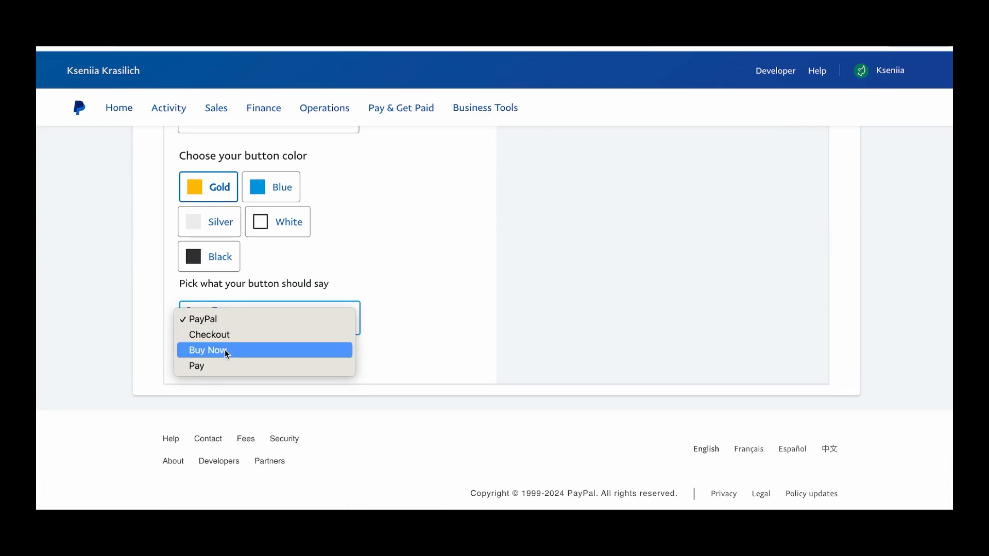
left_click(492, 282)
Build the Donate Now checkout and copy its PayPal pay link.
scroll(492, 282, "up", 15)
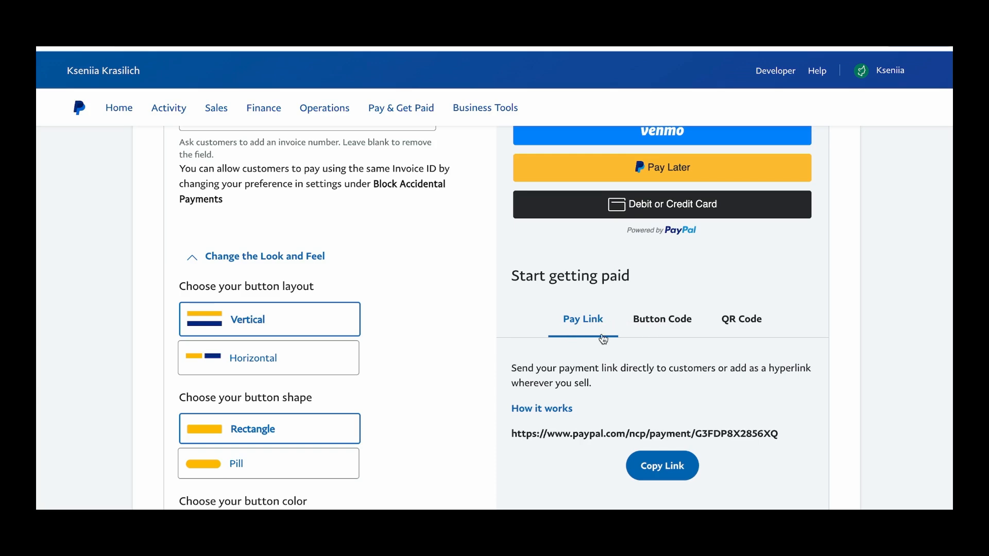
left_click(648, 466)
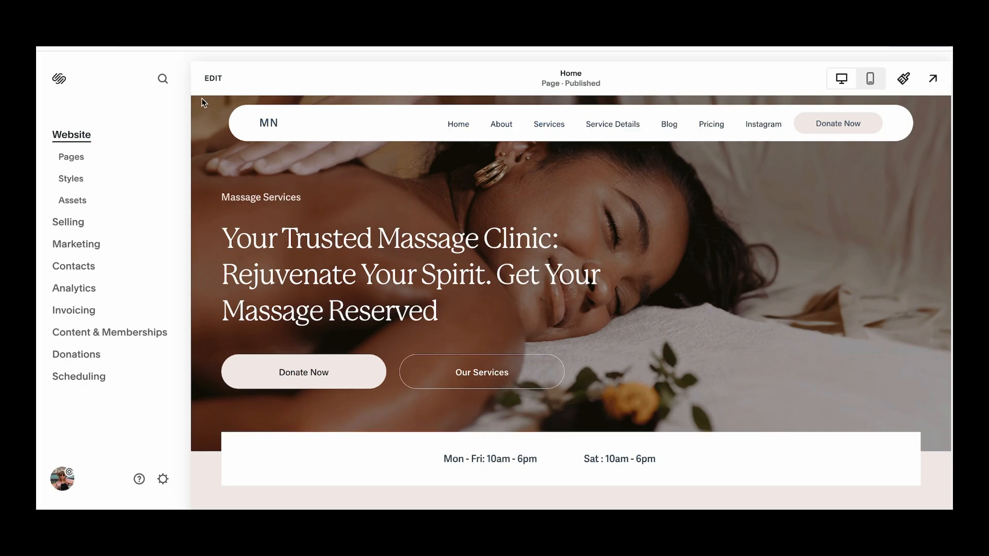
Switch to Squarespace, edit the Home page, and remove the existing link from the hero section's Donate Now button.
left_click(212, 78)
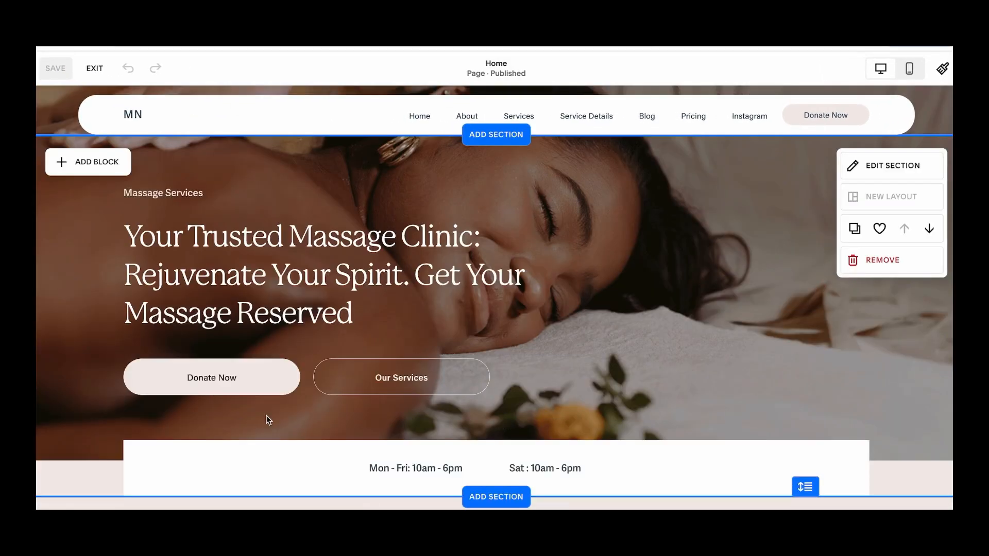
scroll(264, 419, "down", 3)
left_click(254, 230)
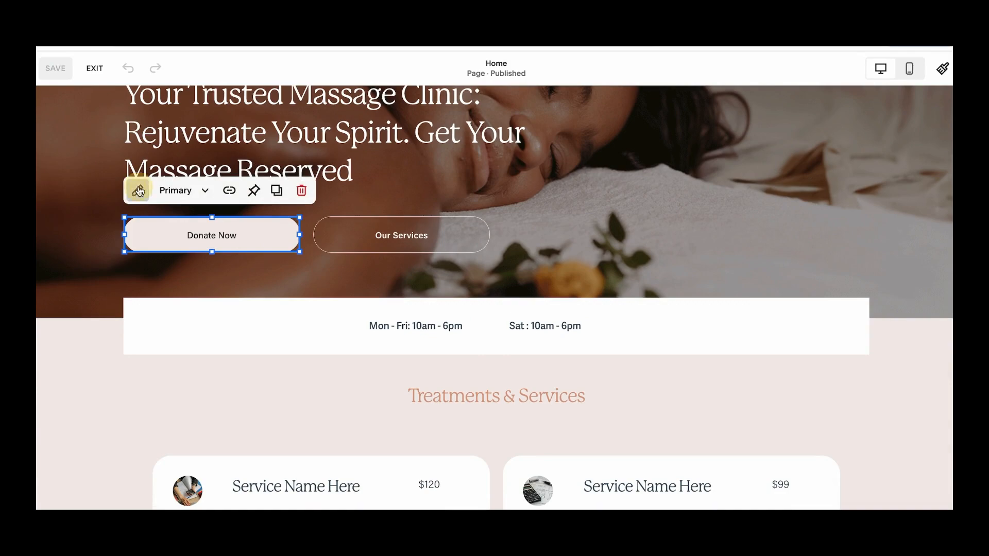
left_click(136, 189)
left_click(471, 392)
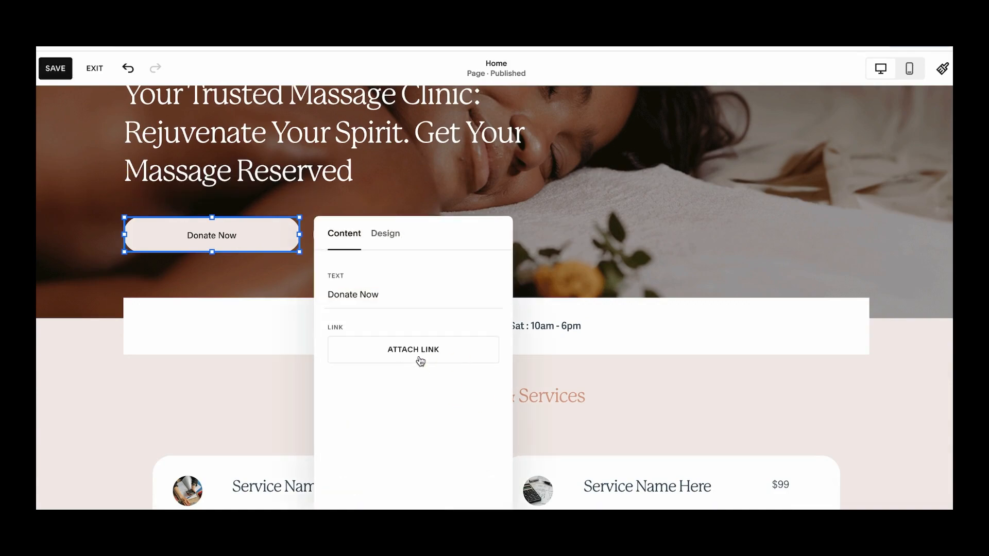
Attach the copied PayPal pay link to the hero section's Donate Now button, then save the page and exit editing.
left_click(418, 355)
left_click(165, 347)
key("ctrl+v")
left_click(661, 264)
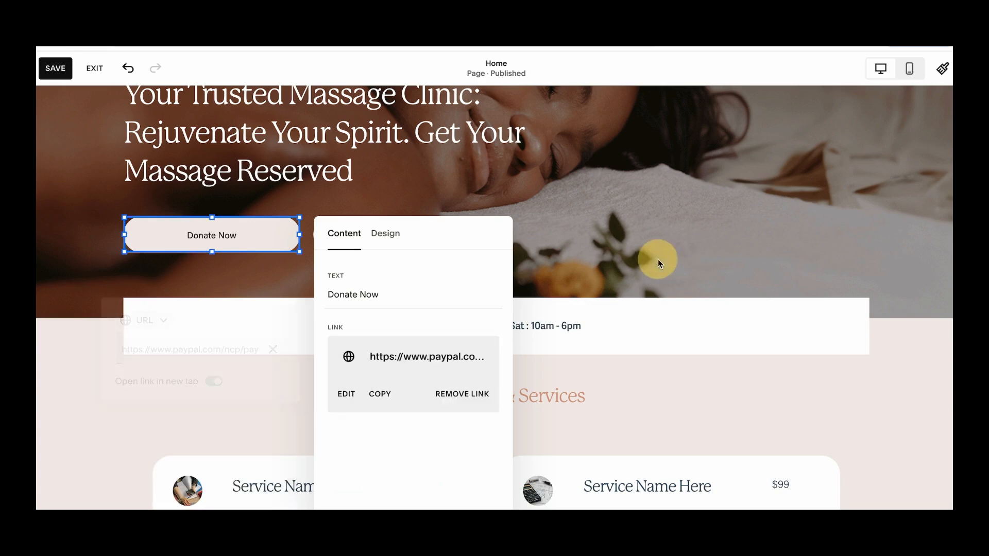
left_click(57, 67)
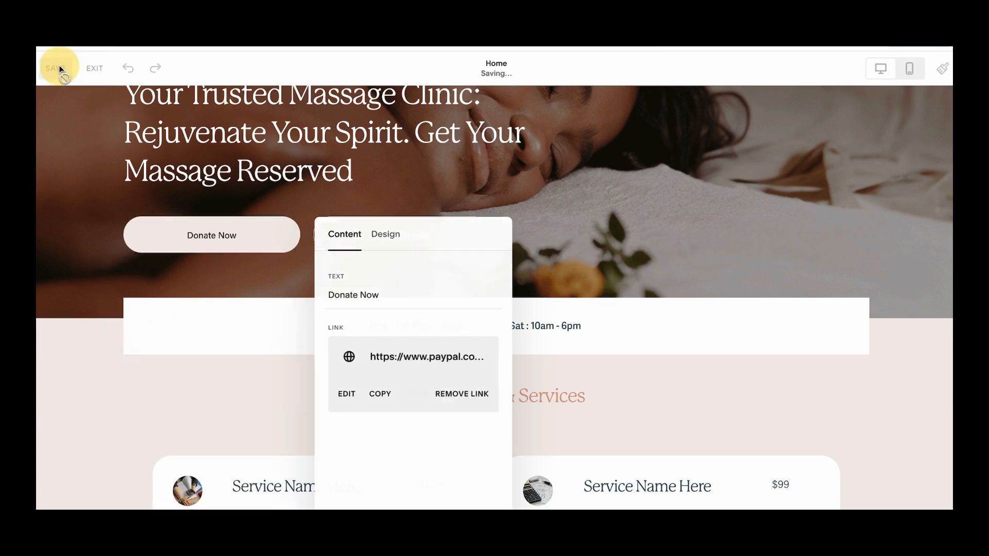
left_click(97, 68)
Test the hero section's Donate Now button in the full-screen site preview and try the PayPal page's note and amount fields.
left_click(929, 80)
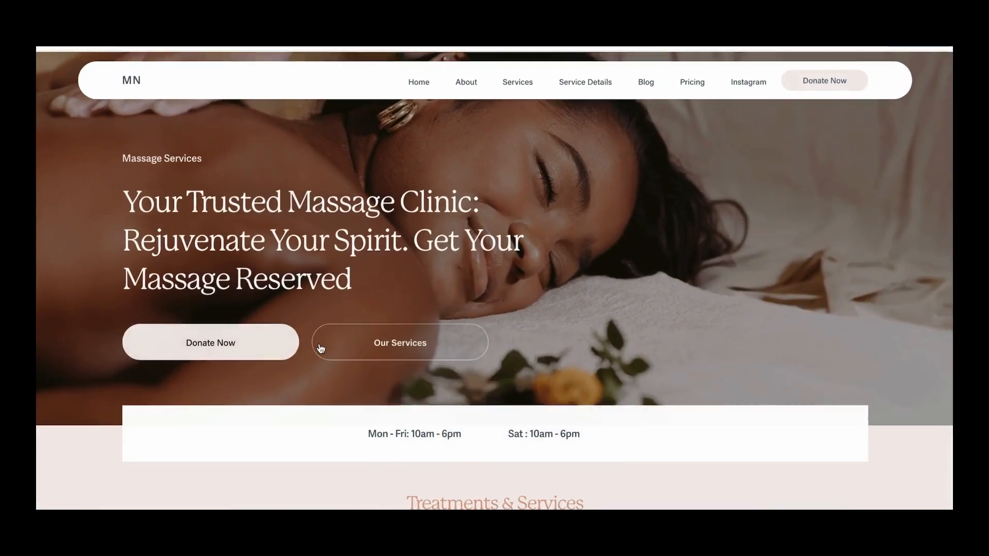
left_click(236, 346)
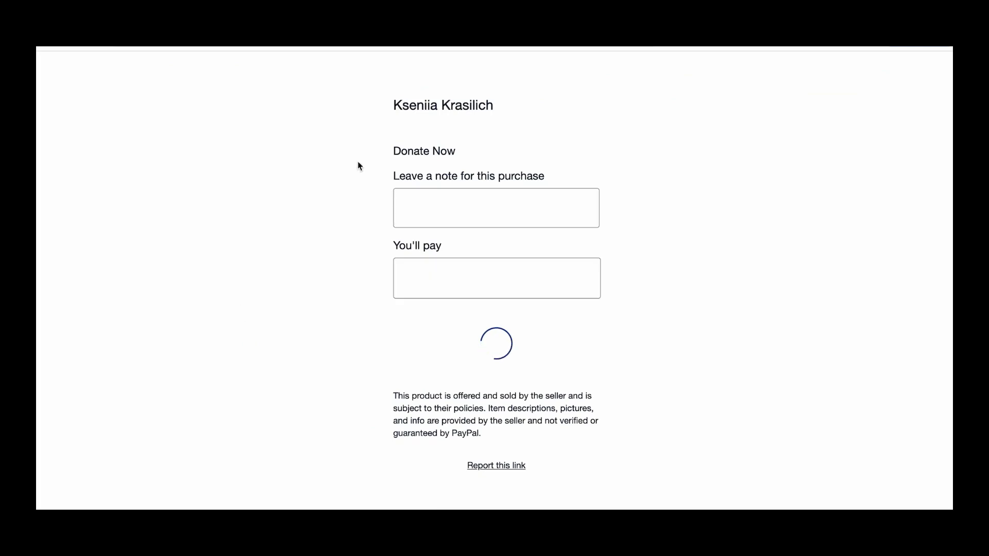
left_click(423, 211)
left_click(423, 278)
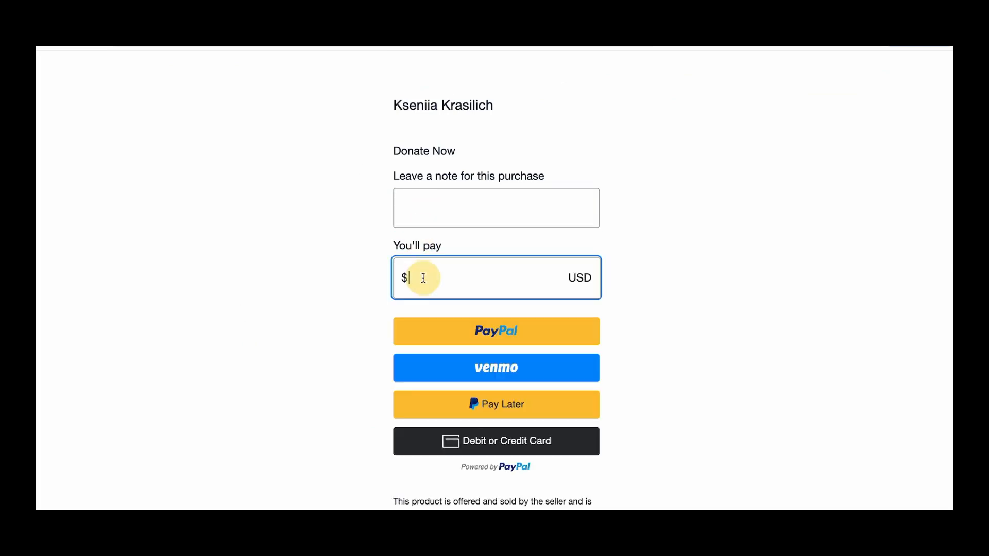